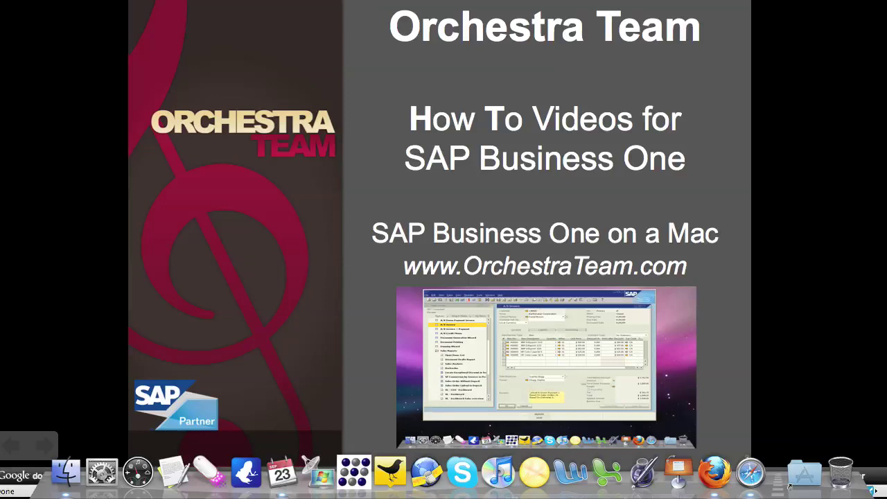
- Leave the slideshow and open the Citrix Business One site from the Orchestra bookmarks in Firefox
{"action": "key", "text": "Escape"}
{"action": "key", "text": "super+m"}
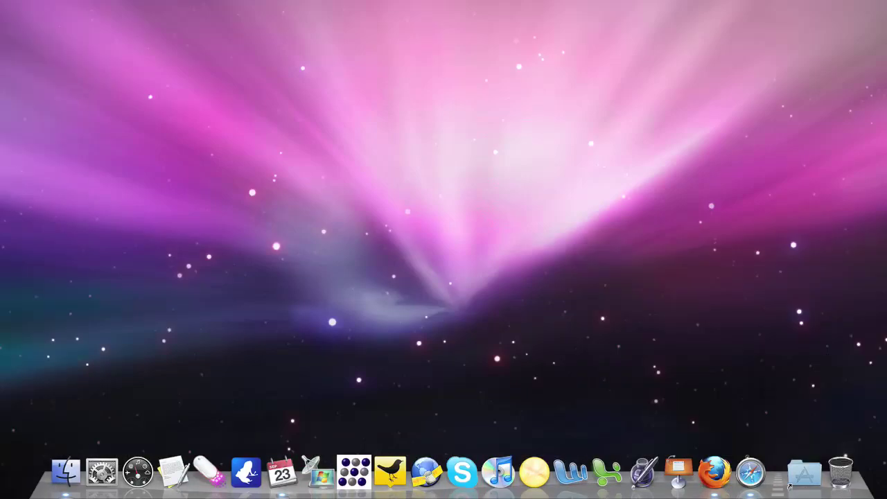
{"action": "left_click", "coordinate": [789, 478]}
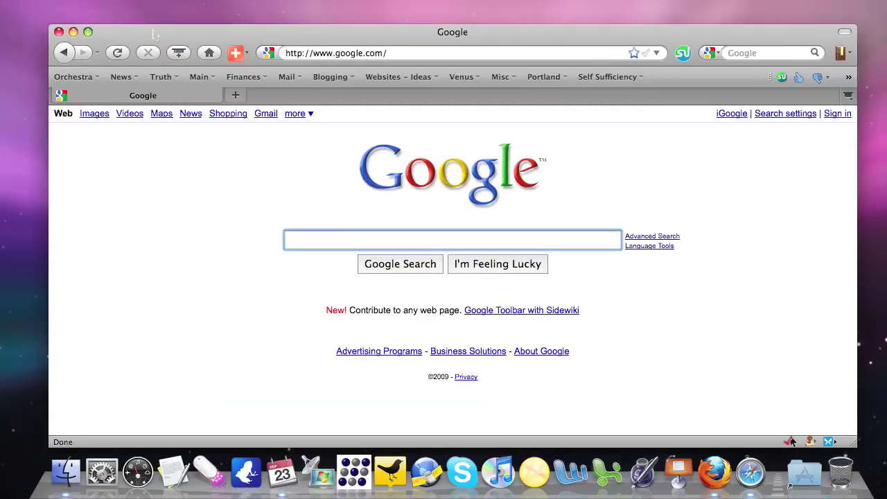
{"action": "left_click_drag", "start_coordinate": [154, 32], "coordinate": [155, 27]}
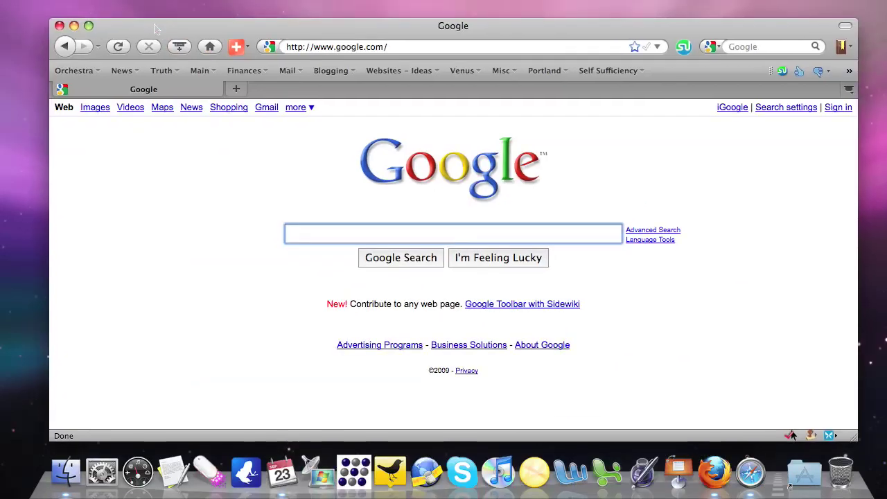
{"action": "left_click", "coordinate": [80, 73]}
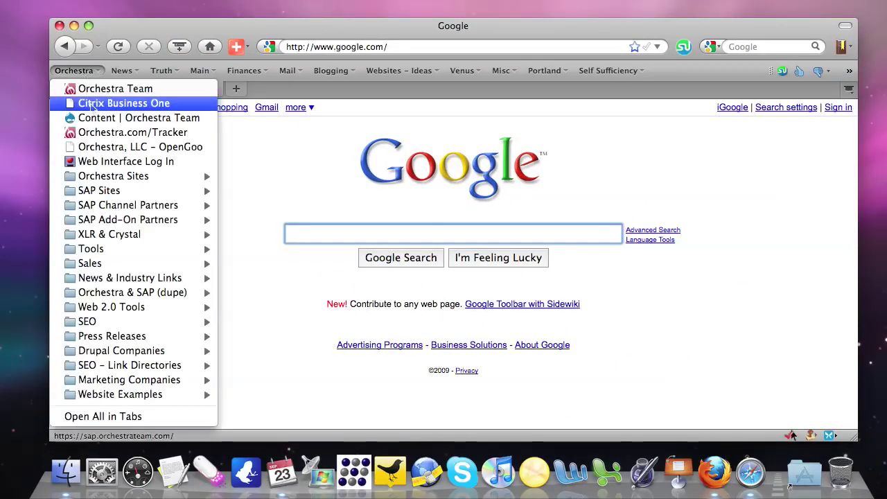
{"action": "left_click", "coordinate": [98, 103]}
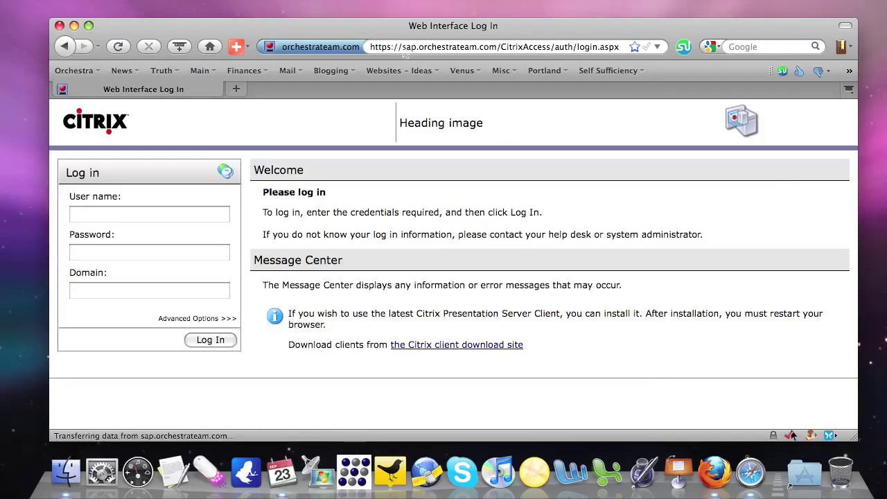
{"action": "left_click_drag", "start_coordinate": [403, 47], "coordinate": [496, 49]}
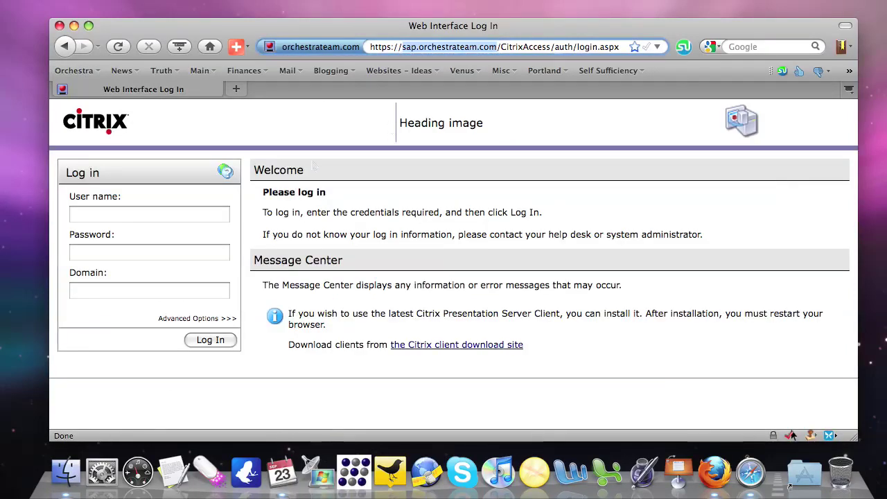
- Enter the user name, account password and domain on the Citrix login page
{"action": "left_click", "coordinate": [140, 216]}
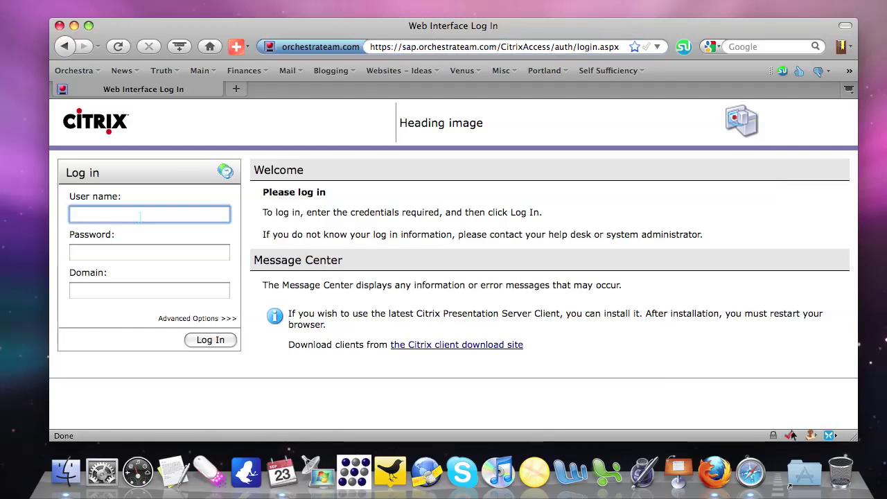
{"action": "type", "text": "brad"}
{"action": "key", "text": "Tab"}
{"action": "type", "text": "**********"}
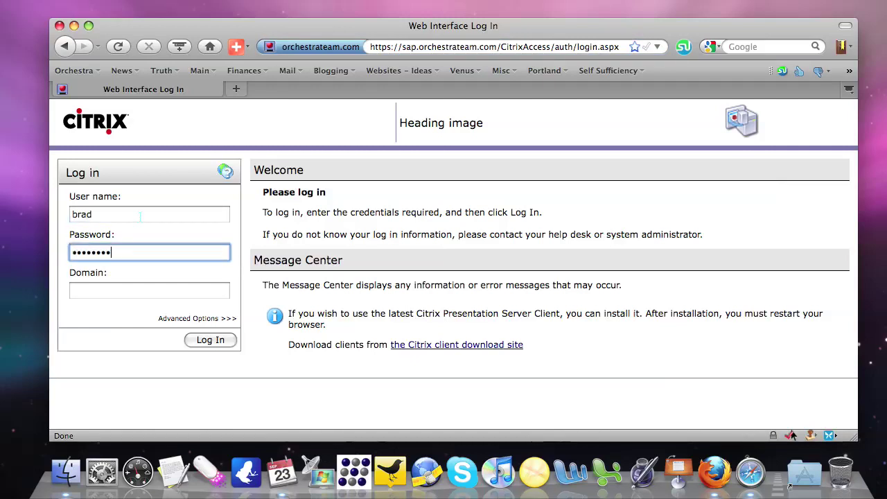
{"action": "key", "text": "Tab"}
{"action": "type", "text": "20"}
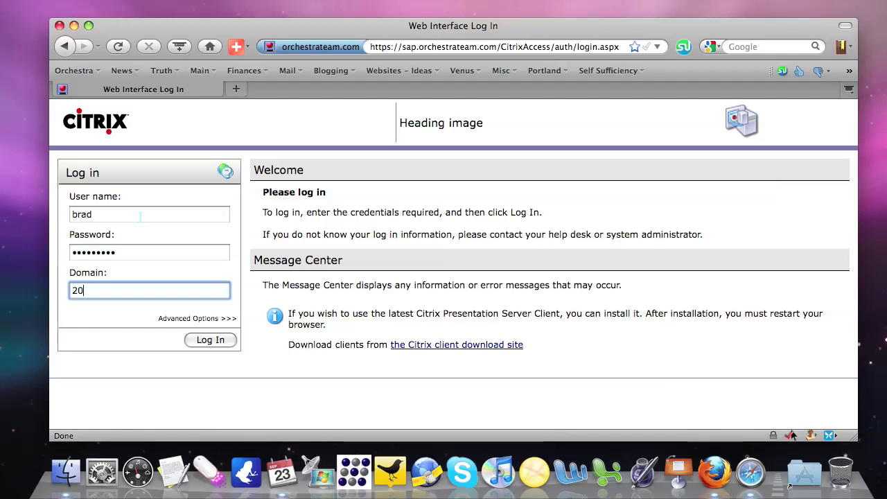
{"action": "type", "text": "5558-web1"}
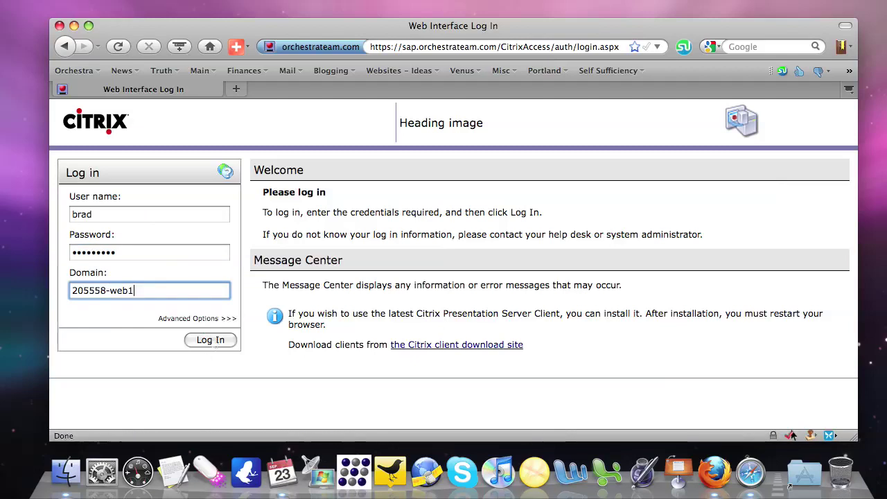
- Log in to Citrix and launch SAP Business One from the Applications list
{"action": "left_click", "coordinate": [210, 340]}
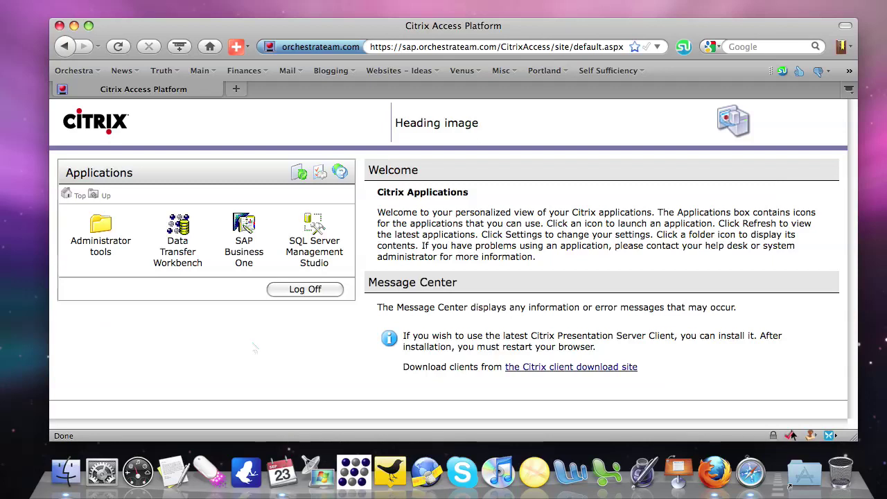
{"action": "left_click", "coordinate": [244, 236]}
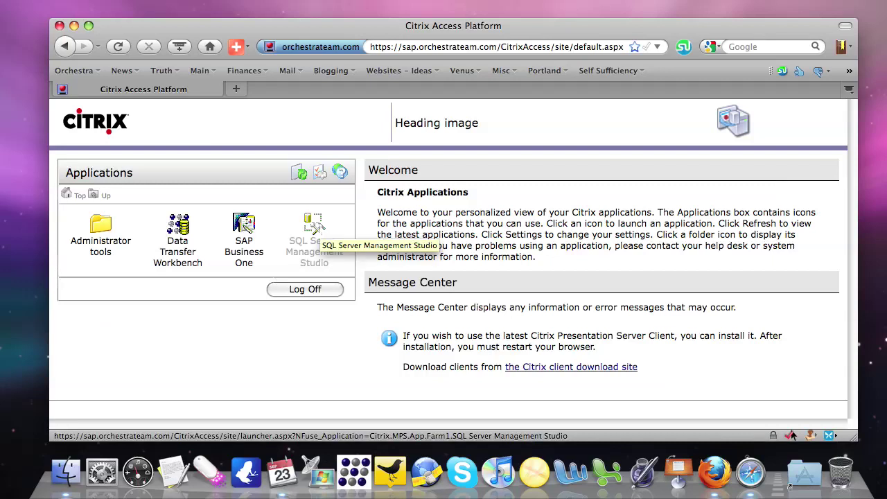
{"action": "left_click", "coordinate": [244, 225]}
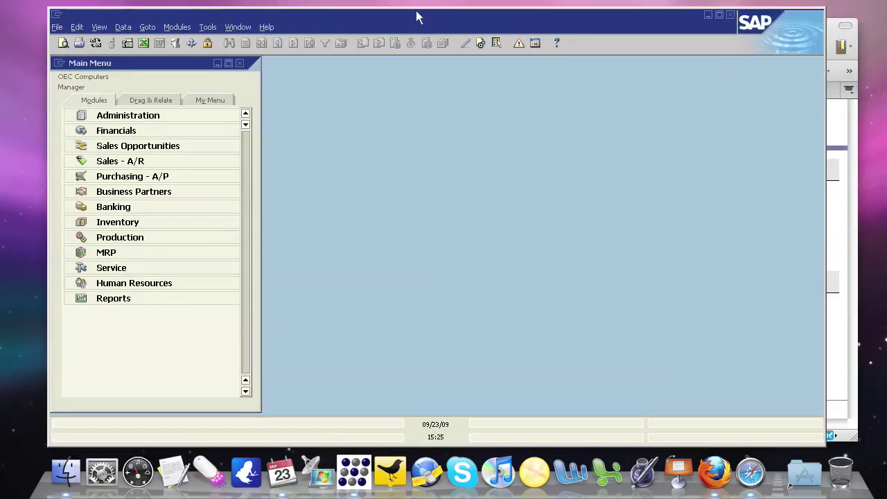
- Hide the browser so the SAP Business One window is in front, shifted slightly left
{"action": "left_click", "coordinate": [831, 34]}
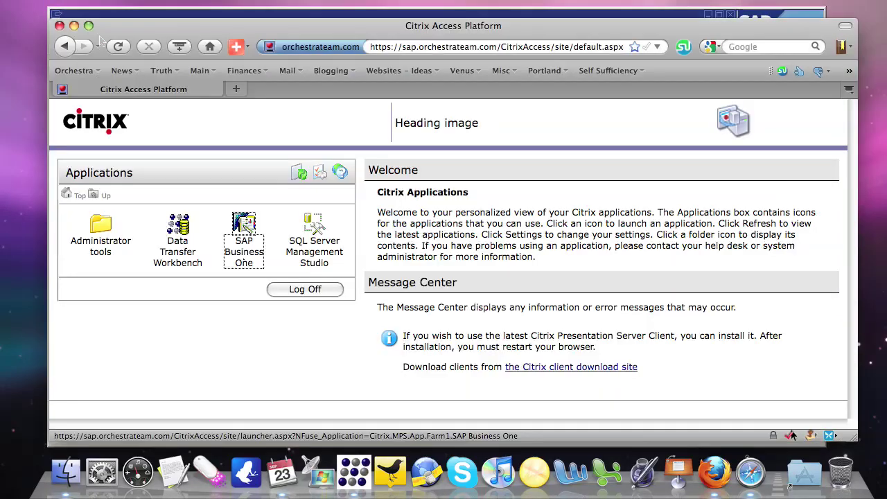
{"action": "left_click", "coordinate": [74, 25]}
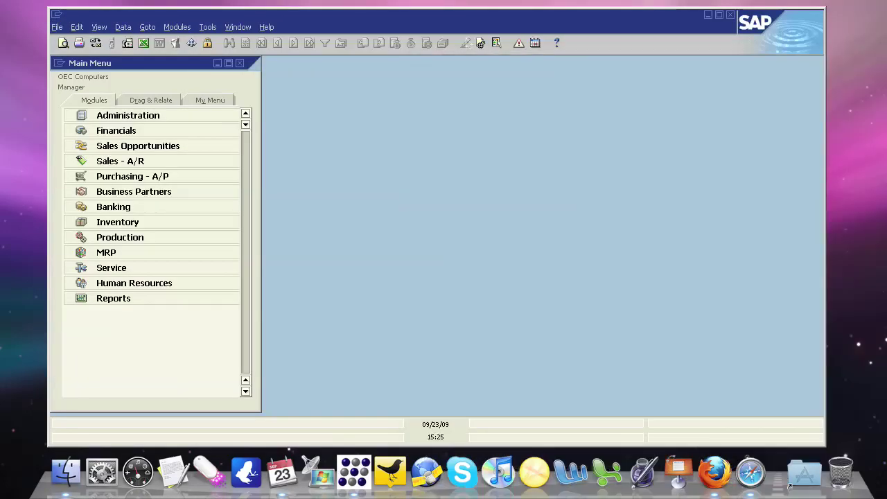
{"action": "left_click_drag", "start_coordinate": [470, 24], "coordinate": [466, 25]}
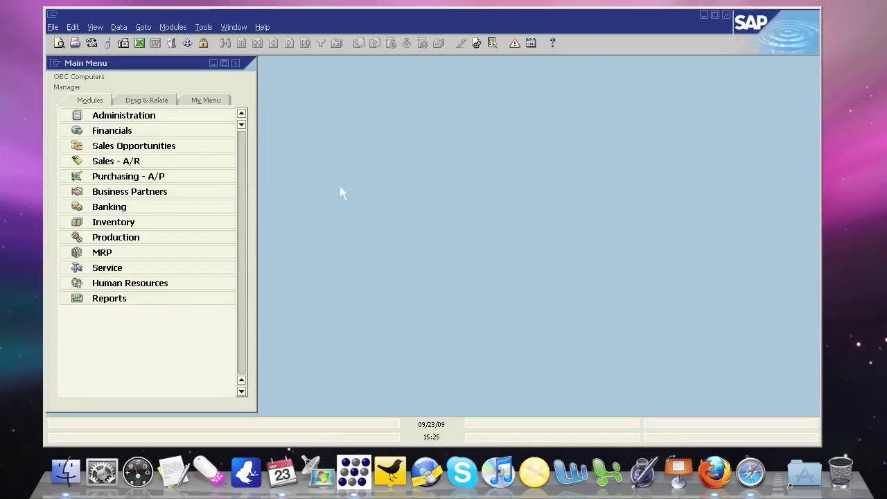
- Open Sales - A/R invoices and browse back to invoice 25 for Earthshaker Corporation
{"action": "left_click", "coordinate": [158, 162]}
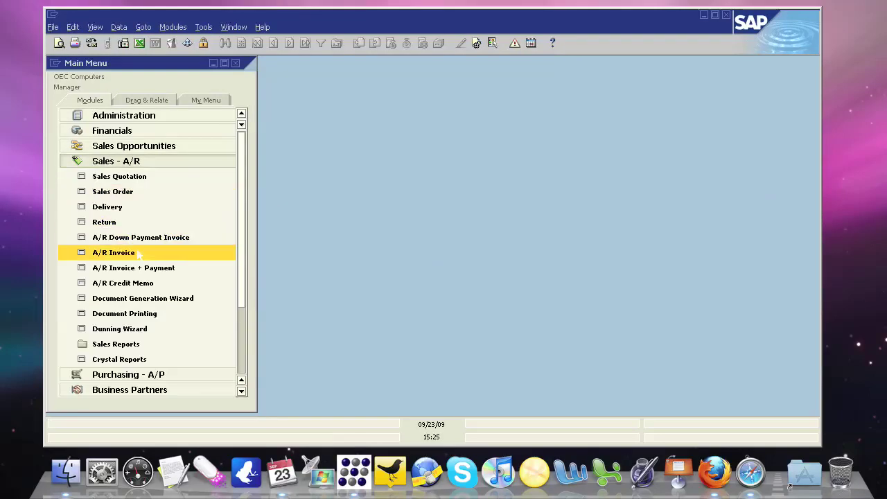
{"action": "left_click", "coordinate": [141, 253]}
{"action": "left_click", "coordinate": [306, 43]}
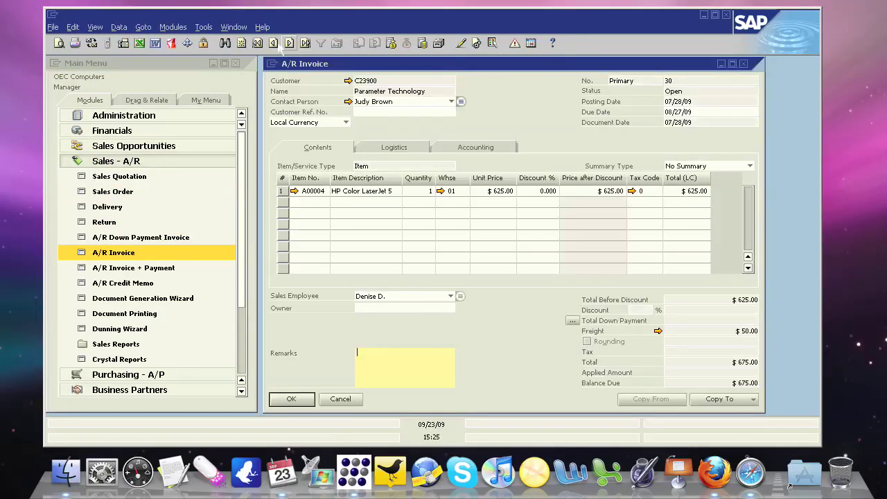
{"action": "left_click", "coordinate": [273, 43]}
{"action": "left_click", "coordinate": [273, 43]}
{"action": "left_click", "coordinate": [273, 43]}
{"action": "left_click", "coordinate": [273, 43]}
{"action": "left_click", "coordinate": [273, 43]}
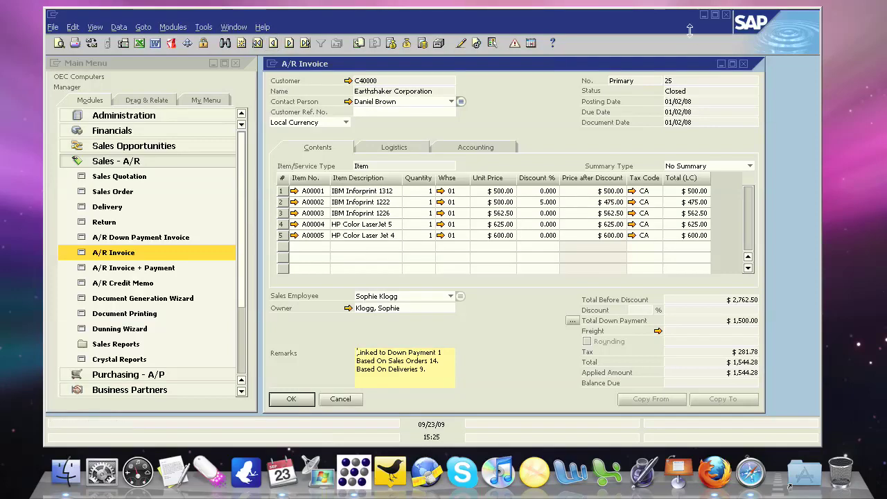
- Widen the SAP window to show the whole invoice, then minimize it to the Dock
{"action": "left_click", "coordinate": [715, 14]}
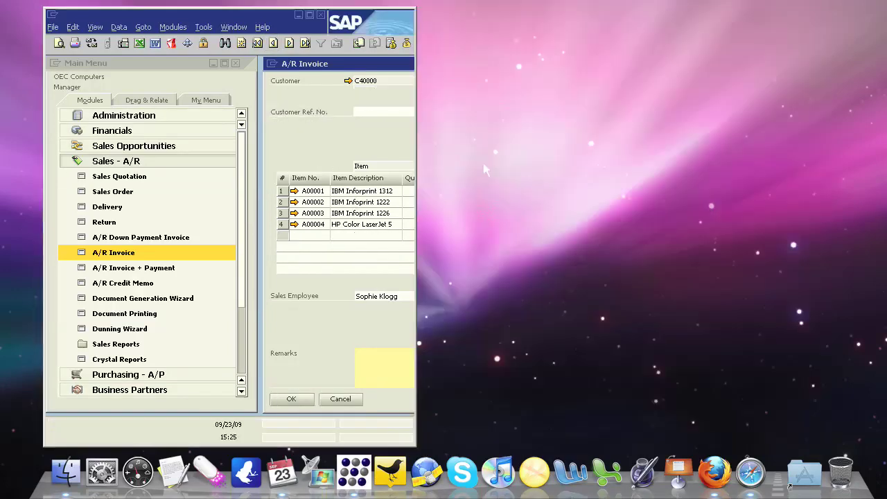
{"action": "left_click_drag", "start_coordinate": [415, 149], "coordinate": [859, 146]}
{"action": "mouse_move", "coordinate": [707, 15]}
{"action": "left_mouse_down"}
{"action": "mouse_move", "coordinate": [689, 18]}
{"action": "mouse_move", "coordinate": [660, 153]}
{"action": "mouse_move", "coordinate": [700, 31]}
{"action": "mouse_move", "coordinate": [713, 36]}
{"action": "mouse_move", "coordinate": [699, 27]}
{"action": "left_mouse_up"}
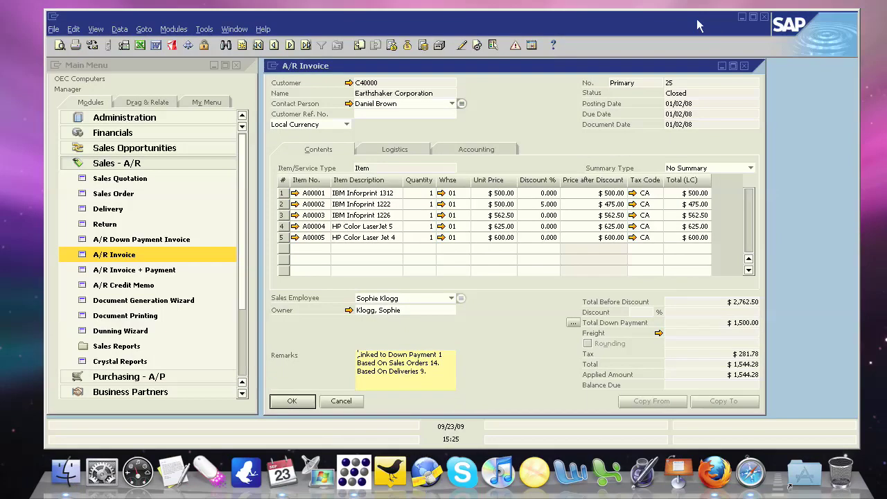
{"action": "left_click", "coordinate": [742, 17]}
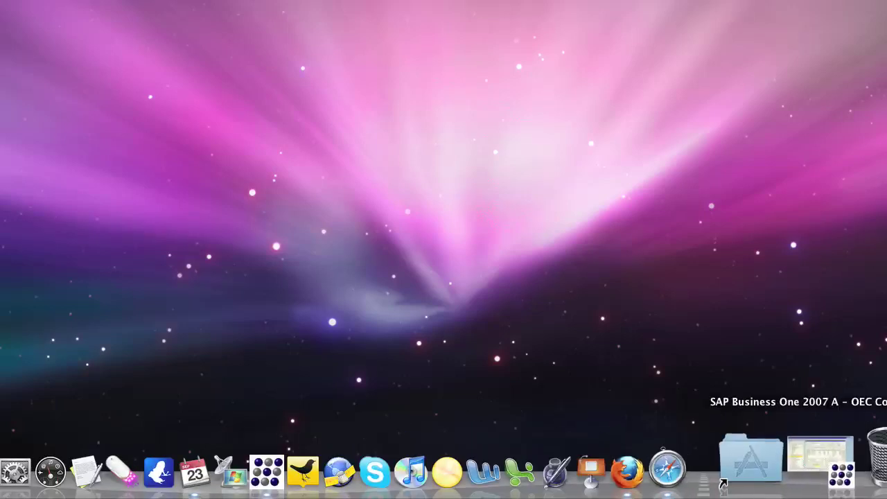
- Restore SAP from the Dock and narrow it, with the iCal window placed beside it
{"action": "left_click", "coordinate": [827, 461]}
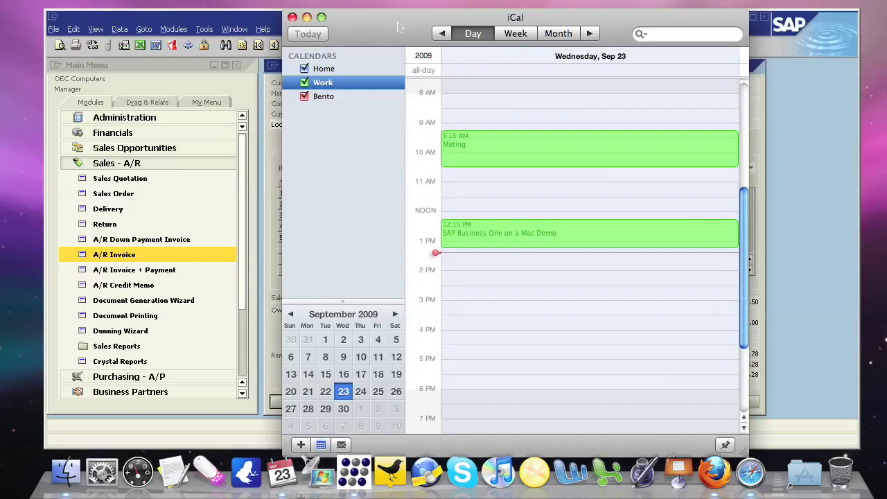
{"action": "left_click_drag", "start_coordinate": [398, 26], "coordinate": [402, 20]}
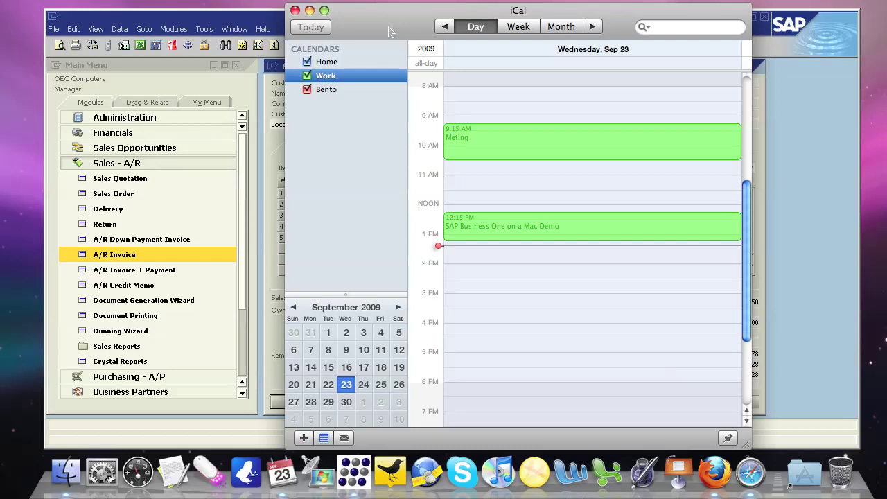
{"action": "left_click_drag", "start_coordinate": [388, 29], "coordinate": [496, 31]}
{"action": "left_click", "coordinate": [325, 31]}
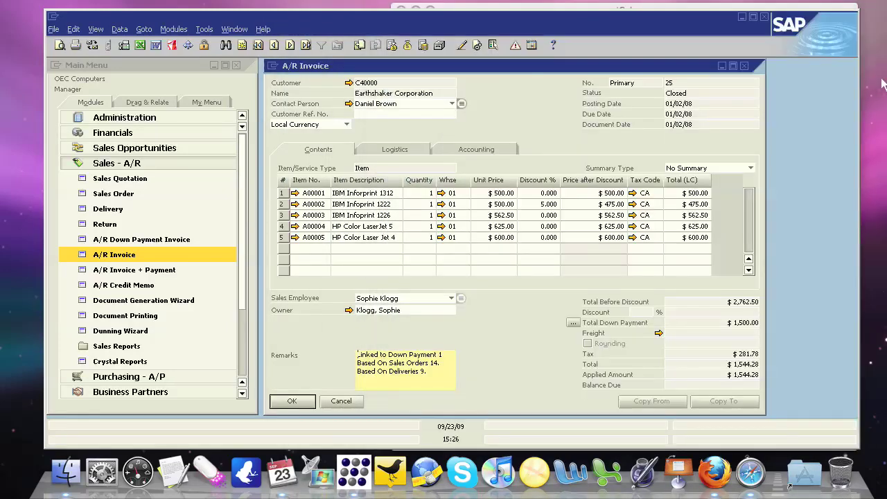
{"action": "left_click_drag", "start_coordinate": [861, 84], "coordinate": [593, 82]}
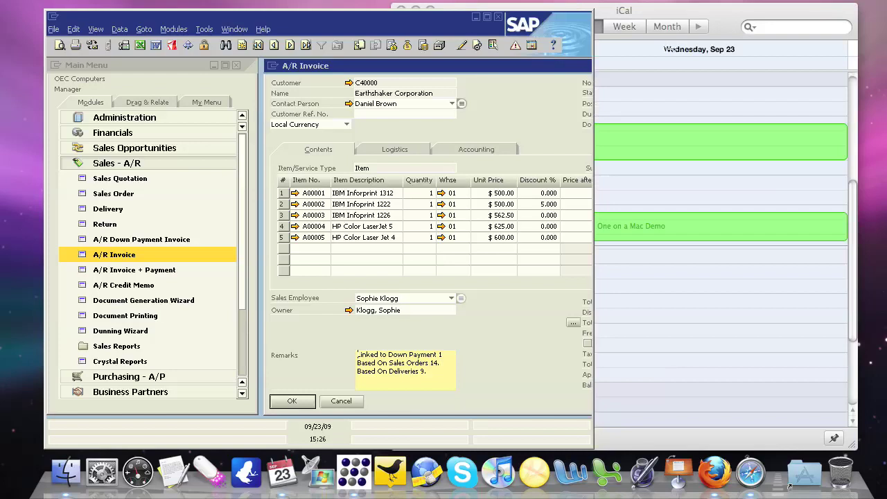
- Move the iCal window mostly off-screen and widen SAP back to full width
{"action": "left_click", "coordinate": [728, 28]}
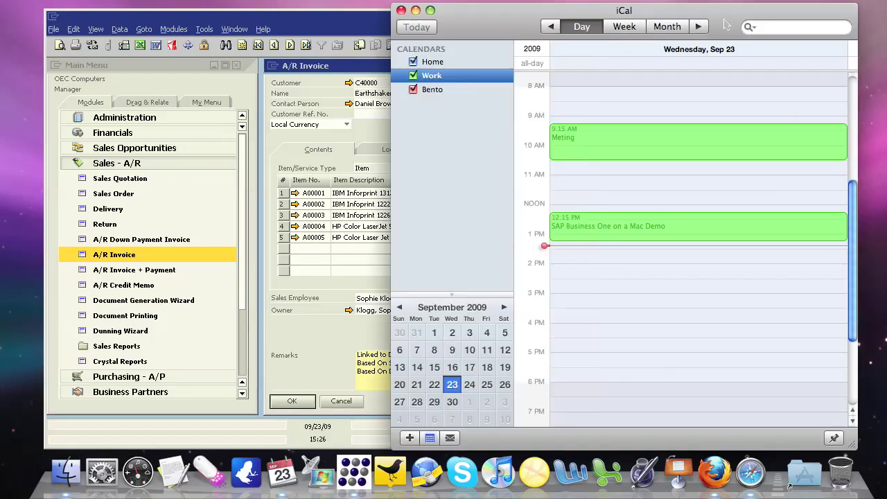
{"action": "left_click", "coordinate": [388, 26]}
{"action": "left_click", "coordinate": [711, 17]}
{"action": "left_click", "coordinate": [374, 27]}
{"action": "left_click", "coordinate": [716, 15]}
{"action": "left_click_drag", "start_coordinate": [461, 29], "coordinate": [886, 0]}
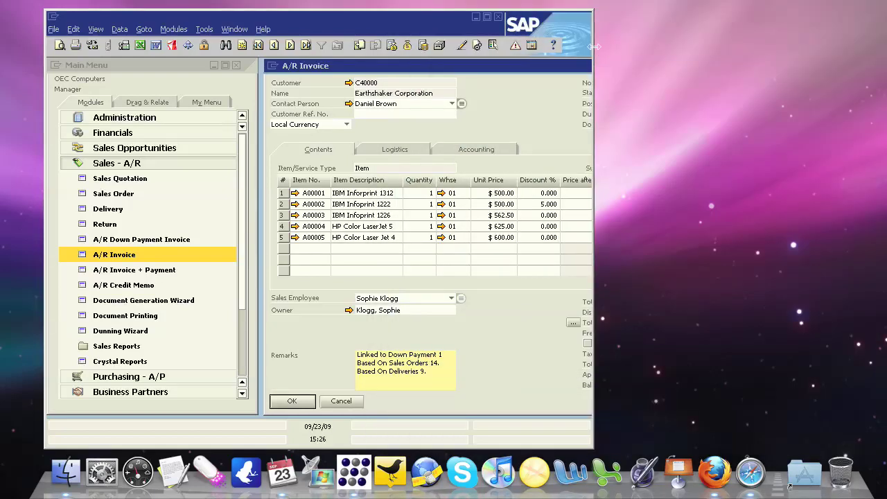
{"action": "left_click_drag", "start_coordinate": [594, 62], "coordinate": [855, 47]}
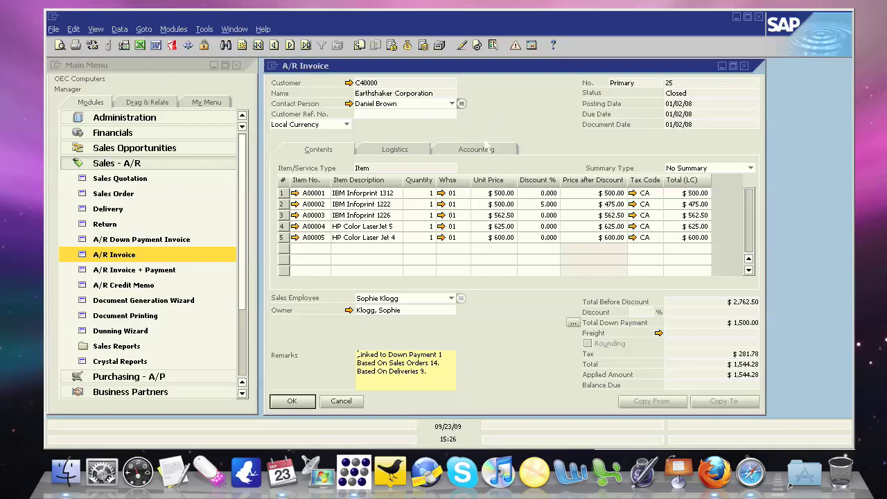
- Close the invoice and run the Sales Analysis report with default criteria
{"action": "left_click", "coordinate": [743, 65]}
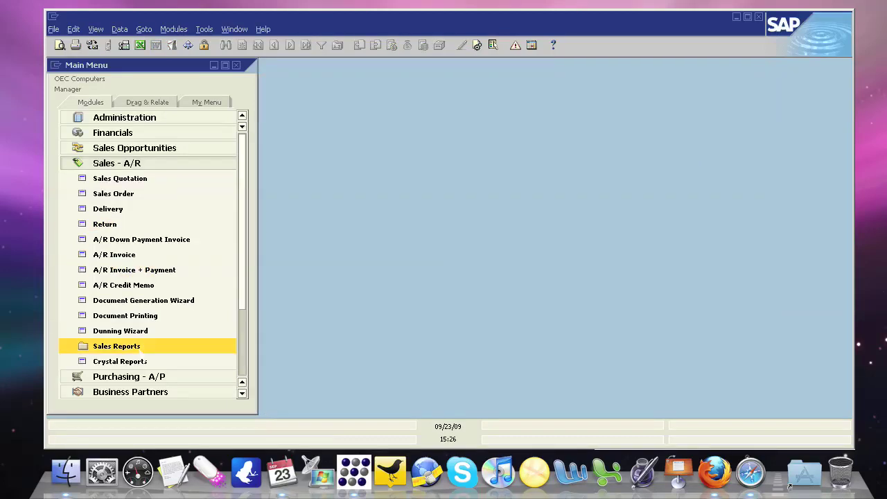
{"action": "left_click", "coordinate": [116, 346]}
{"action": "left_click", "coordinate": [149, 271]}
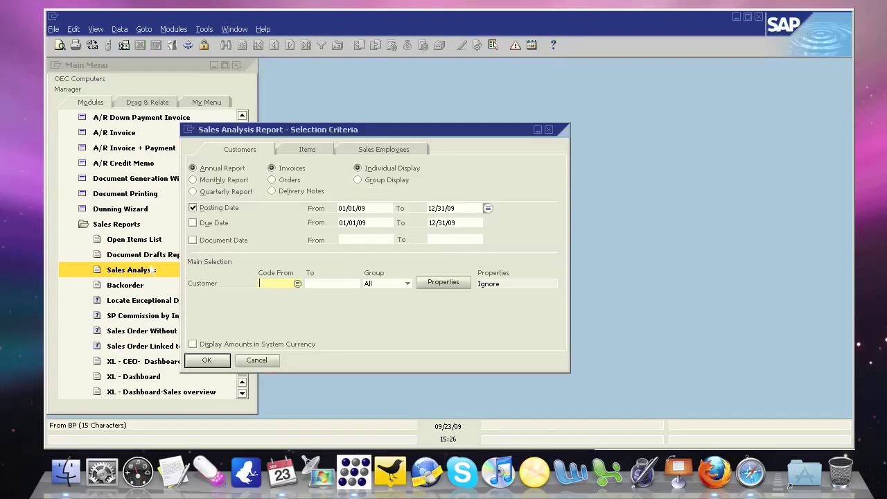
{"action": "left_click", "coordinate": [214, 359]}
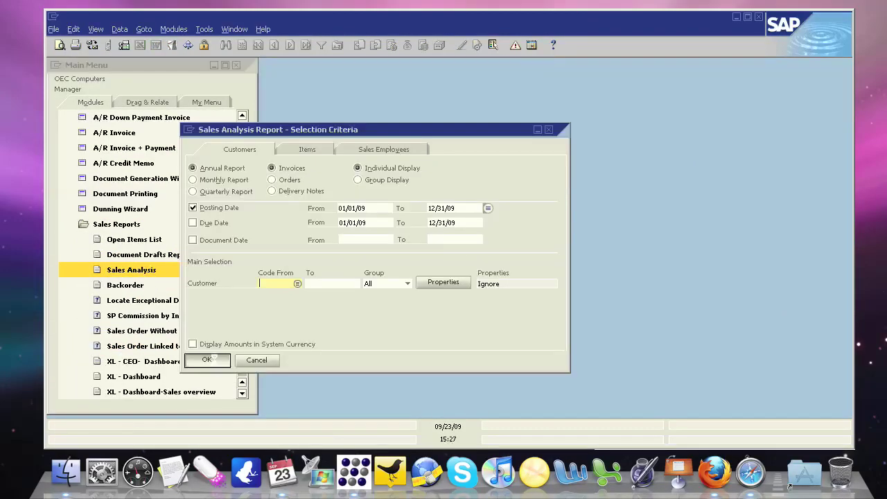
{"action": "left_click_drag", "start_coordinate": [324, 146], "coordinate": [458, 105]}
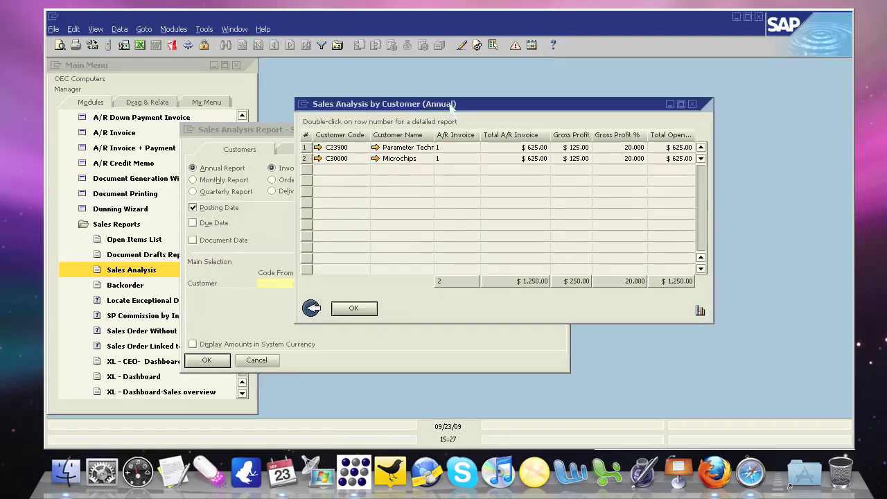
- Export the Sales Analysis by Customer report as a text file to the Mac Desktop
{"action": "left_click", "coordinate": [140, 46]}
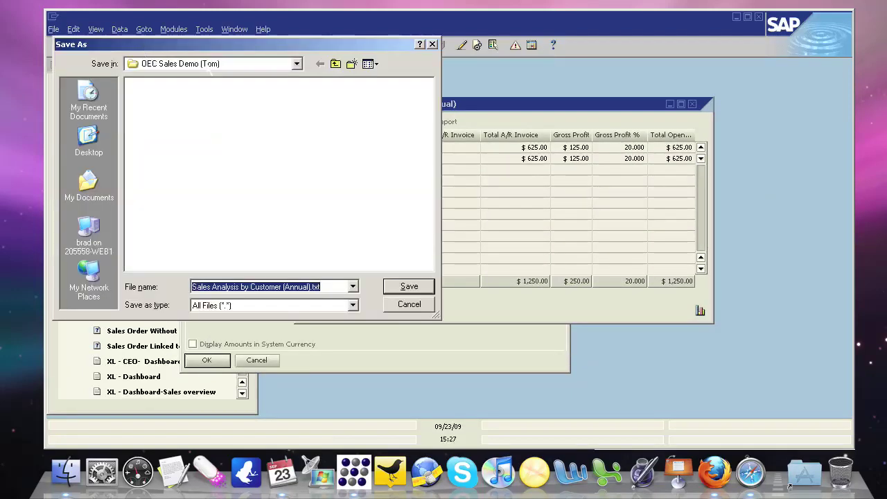
{"action": "left_click", "coordinate": [296, 63]}
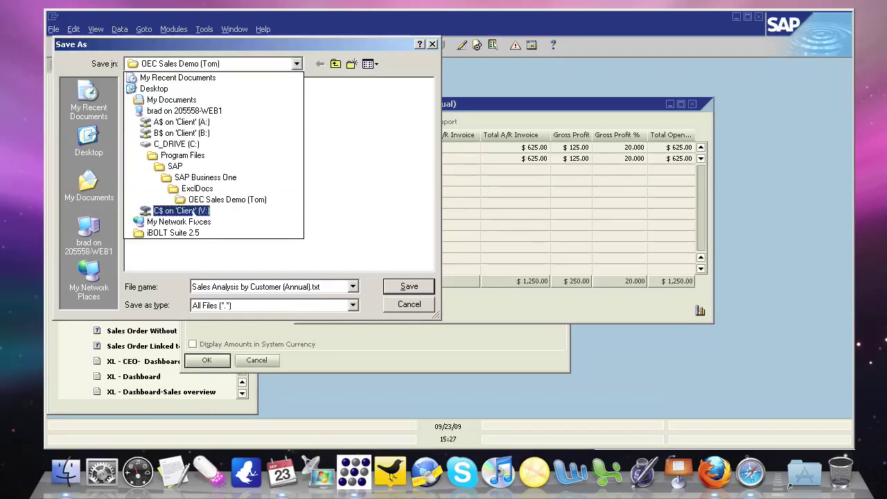
{"action": "left_click", "coordinate": [196, 212]}
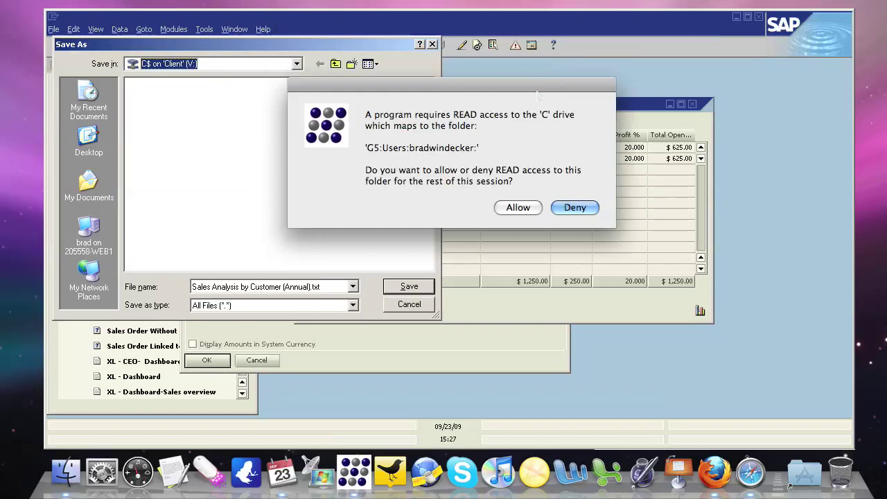
{"action": "left_click", "coordinate": [517, 207]}
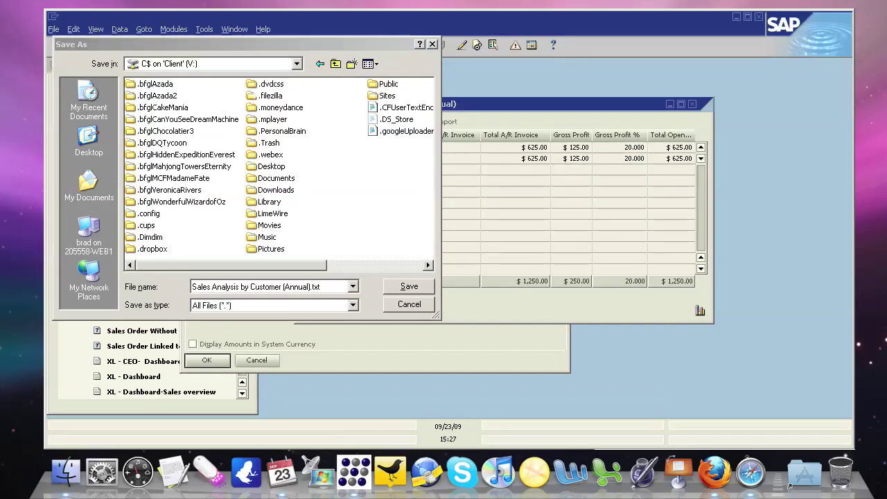
{"action": "left_click", "coordinate": [271, 166]}
{"action": "double_click", "coordinate": [271, 167]}
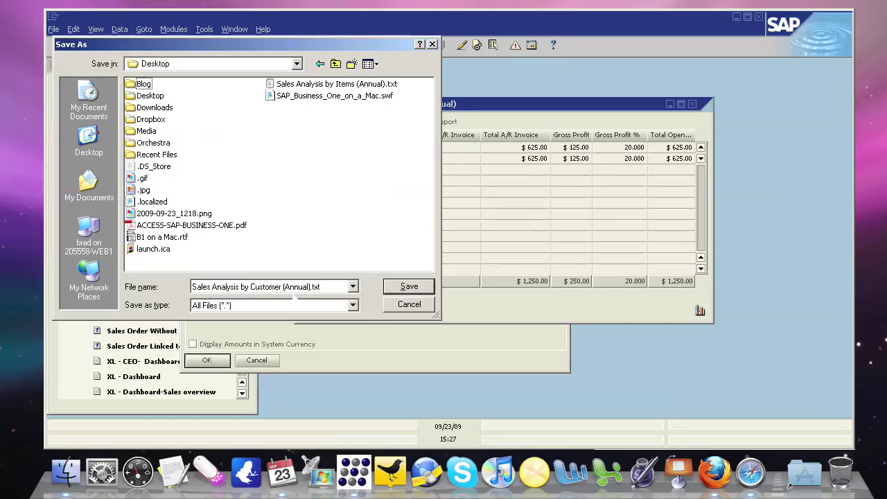
{"action": "left_click", "coordinate": [405, 291]}
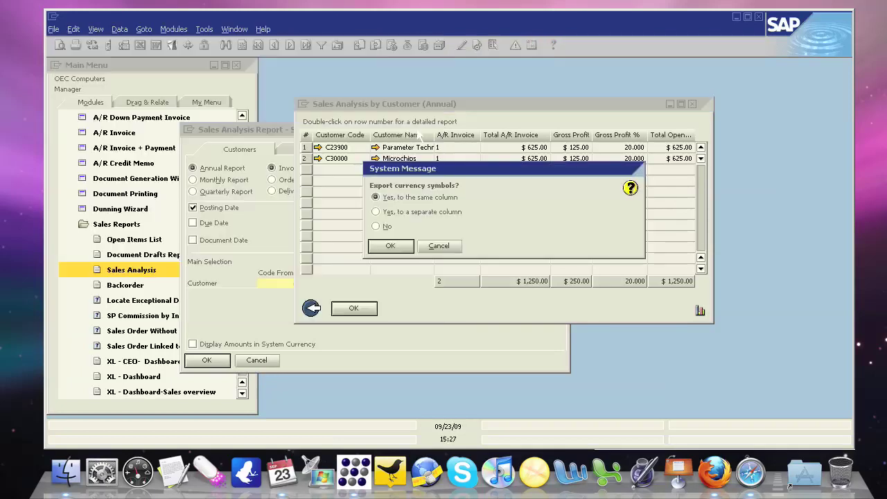
- Answer the currency-symbols export prompt and close the Sales Analysis windows
{"action": "left_click", "coordinate": [441, 247]}
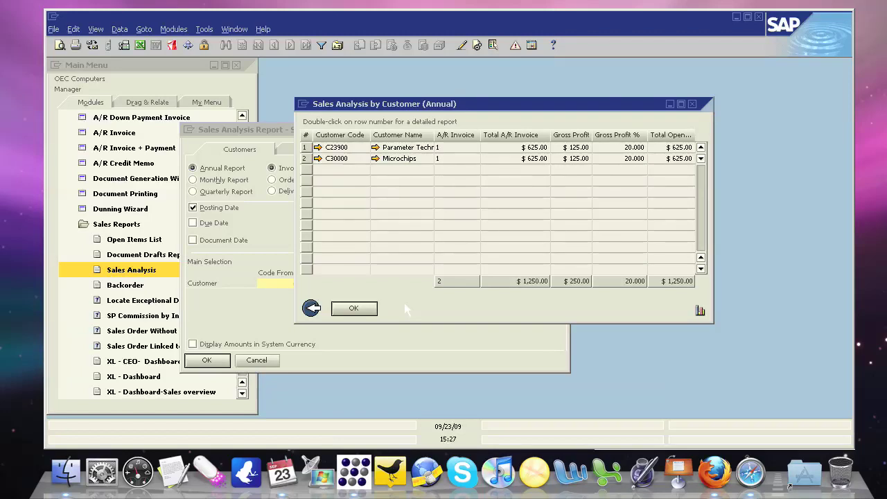
{"action": "left_click", "coordinate": [354, 308]}
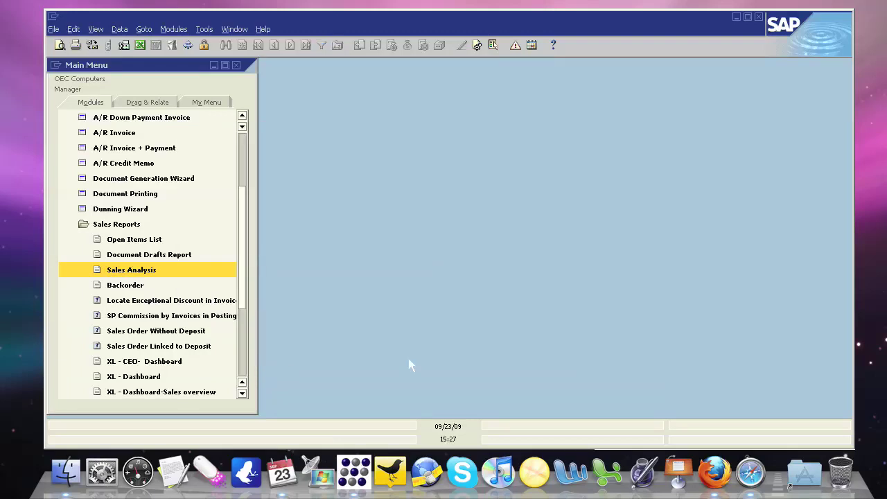